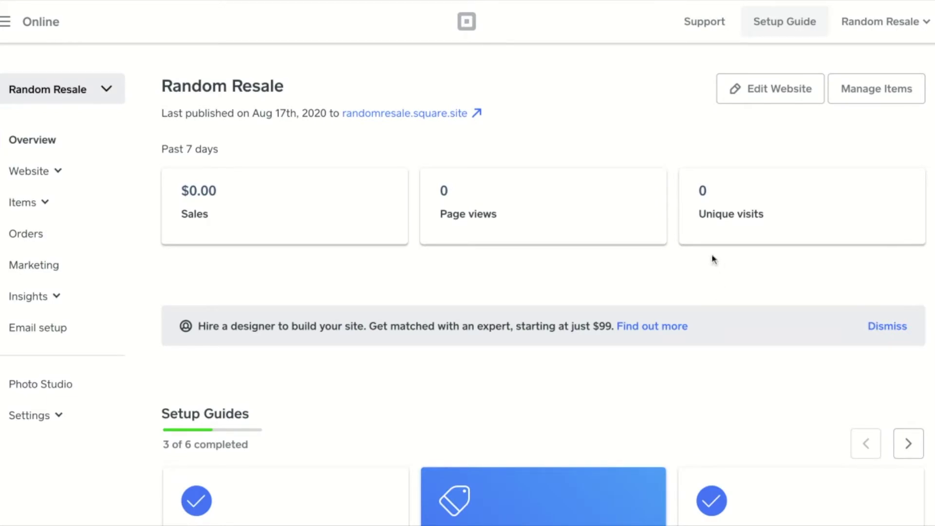
Step: Create a new site named 'Toys Toys Toys' with pickup at Thrifted Treasures
{"action": "left_click", "coordinate": [887, 29]}
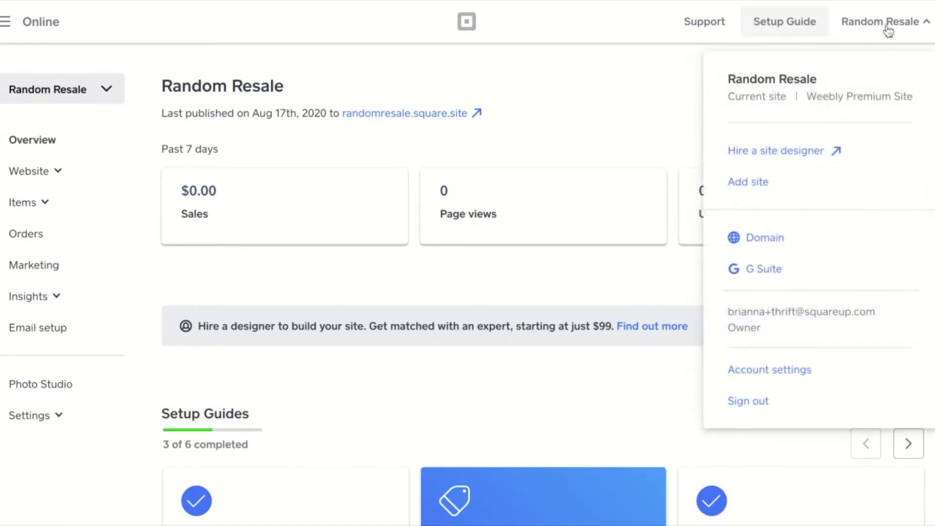
{"action": "left_click", "coordinate": [740, 184]}
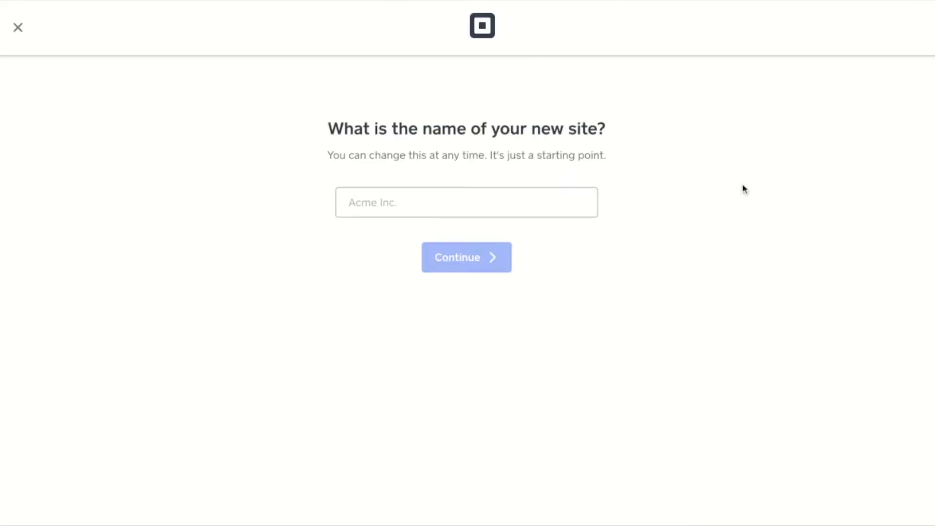
{"action": "left_click", "coordinate": [511, 204]}
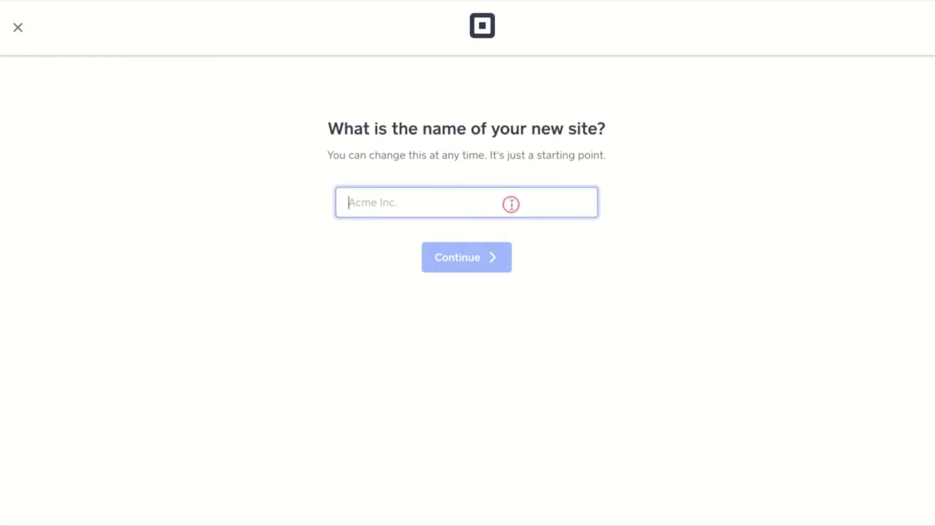
{"action": "type", "text": "Toys Toys Toys"}
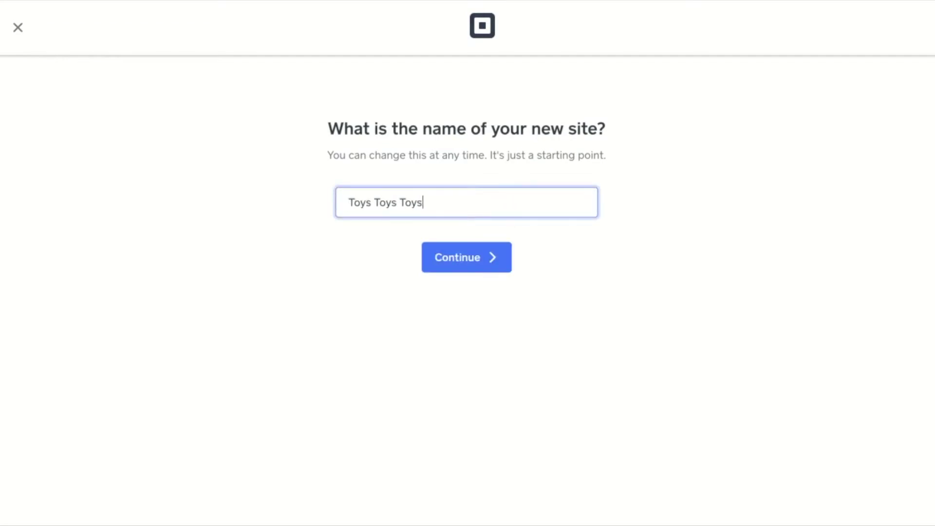
{"action": "left_click", "coordinate": [471, 263]}
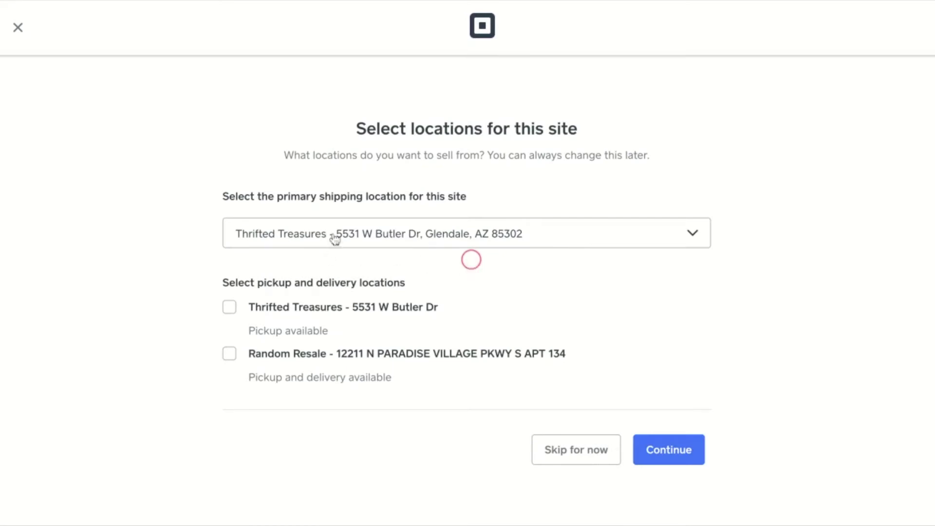
{"action": "left_click", "coordinate": [230, 308]}
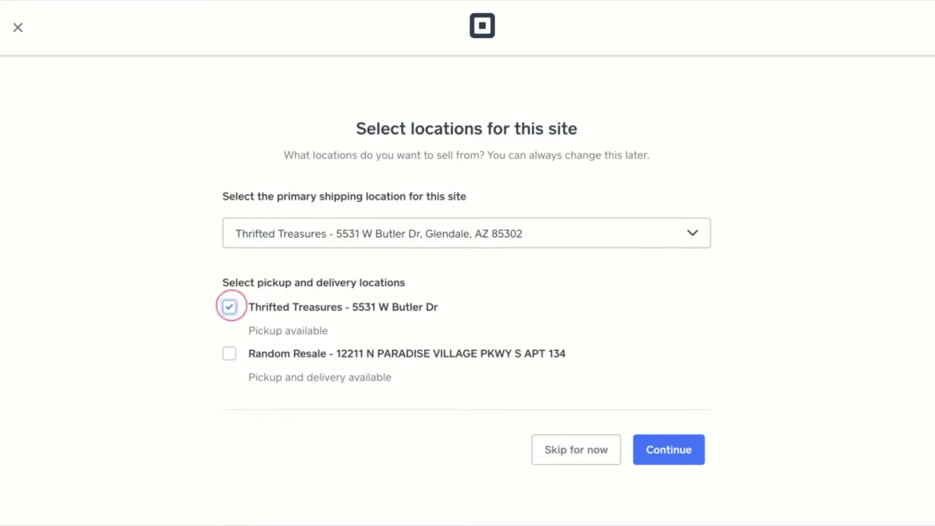
{"action": "left_click", "coordinate": [667, 458]}
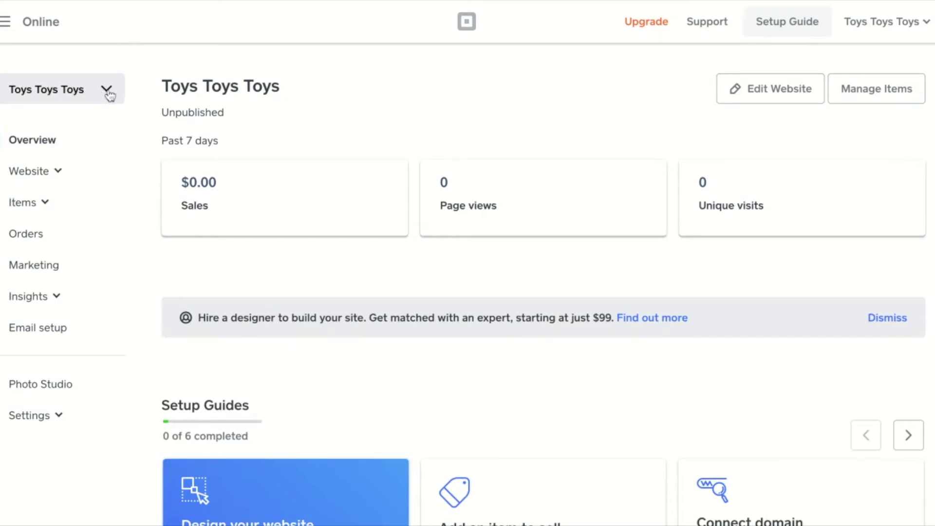
Step: Scroll the site list to confirm Toys Toys Toys is listed, then collapse it
{"action": "left_click", "coordinate": [108, 92]}
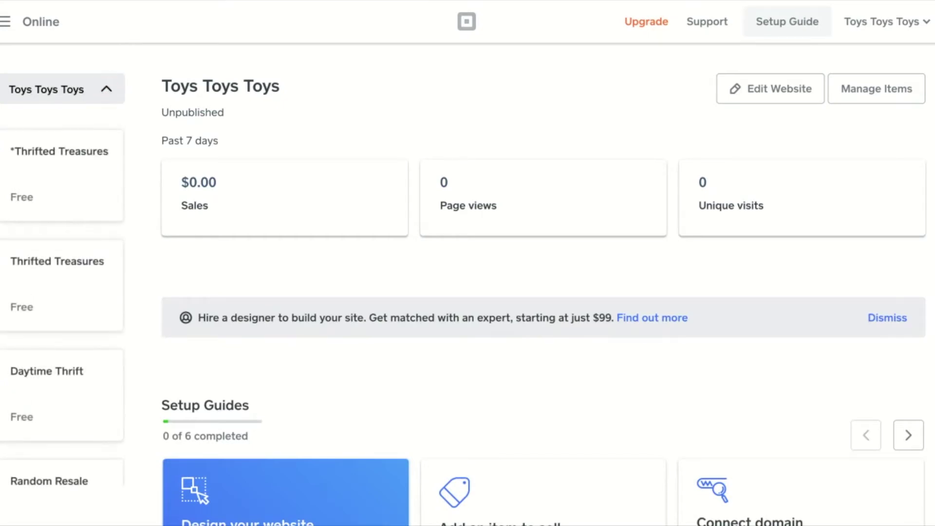
{"action": "scroll", "coordinate": [57, 234], "scroll_direction": "down", "scroll_amount": 6}
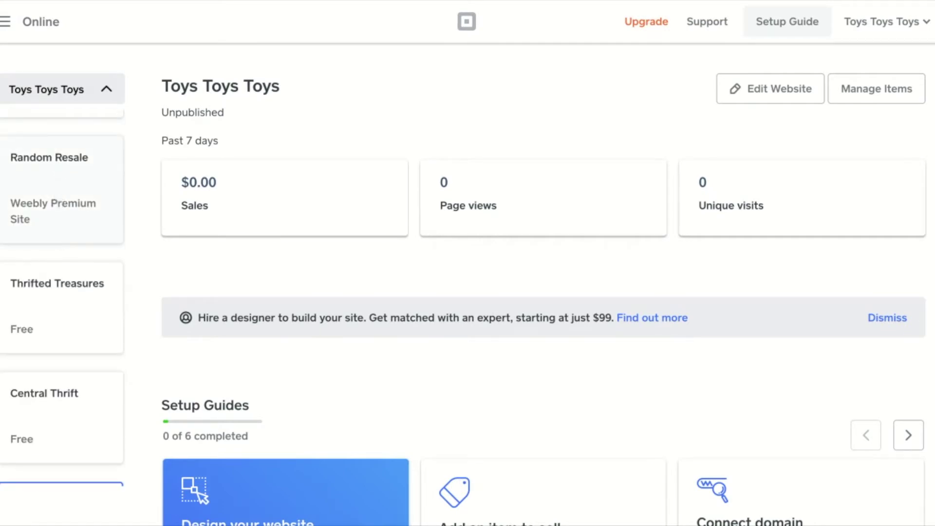
{"action": "scroll", "coordinate": [52, 438], "scroll_direction": "down", "scroll_amount": 5}
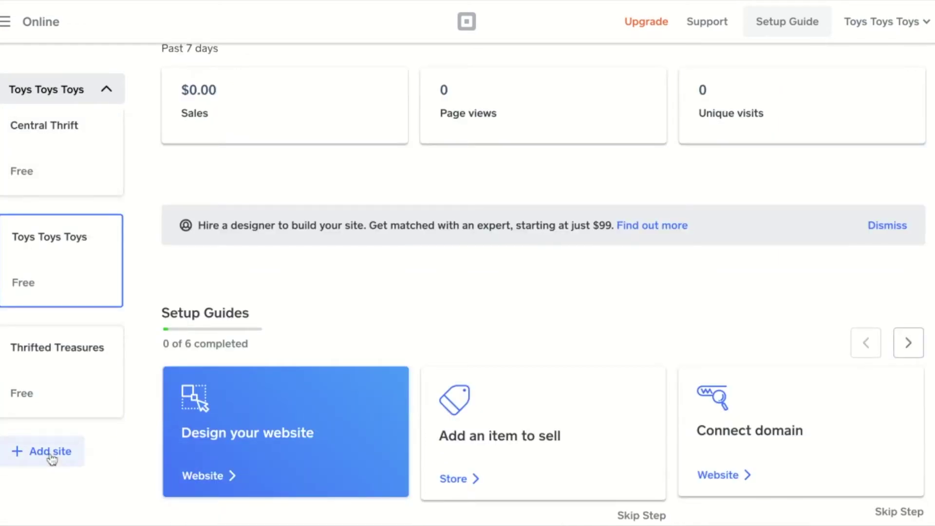
{"action": "scroll", "coordinate": [46, 444], "scroll_direction": "up", "scroll_amount": 5}
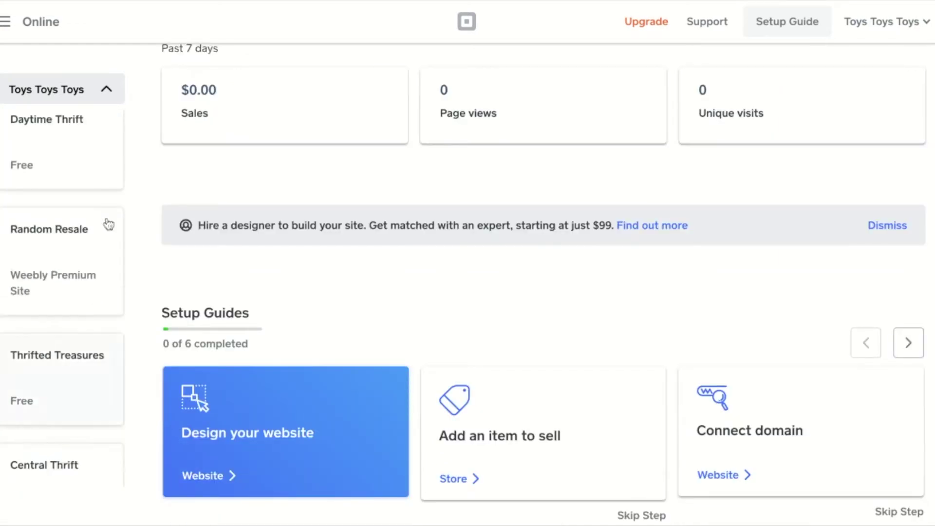
{"action": "left_click", "coordinate": [107, 89]}
{"action": "scroll", "coordinate": [270, 344], "scroll_direction": "up", "scroll_amount": 2}
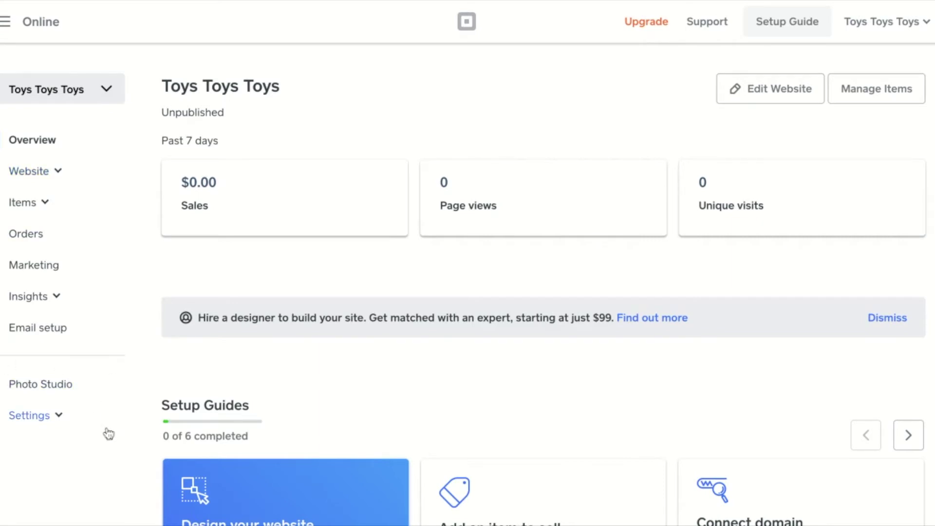
Step: Go to the site's Items list and choose to add from the item library
{"action": "left_click", "coordinate": [58, 171]}
{"action": "left_click", "coordinate": [24, 345]}
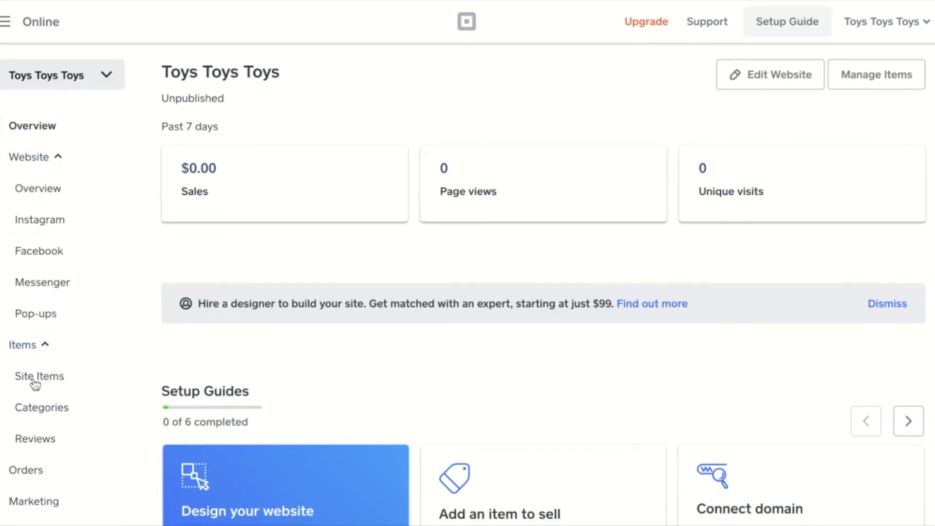
{"action": "left_click", "coordinate": [35, 385]}
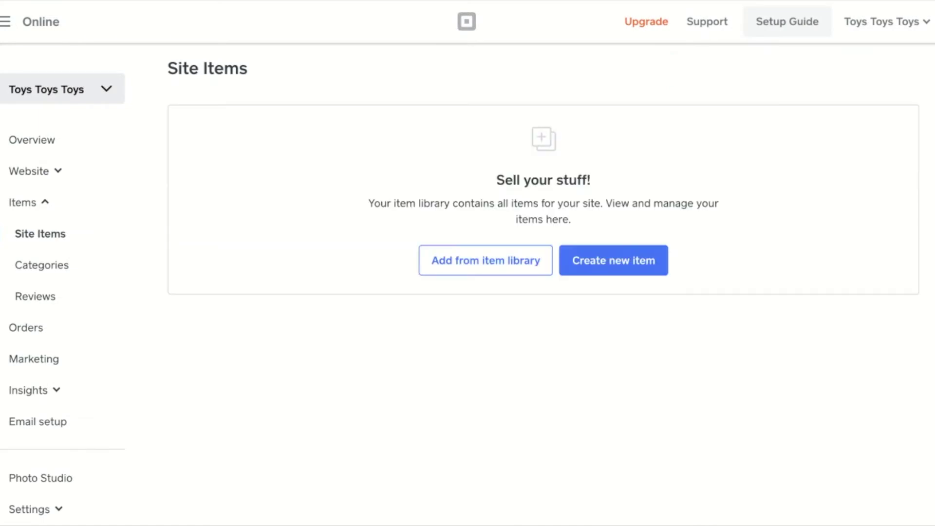
{"action": "left_click", "coordinate": [497, 263]}
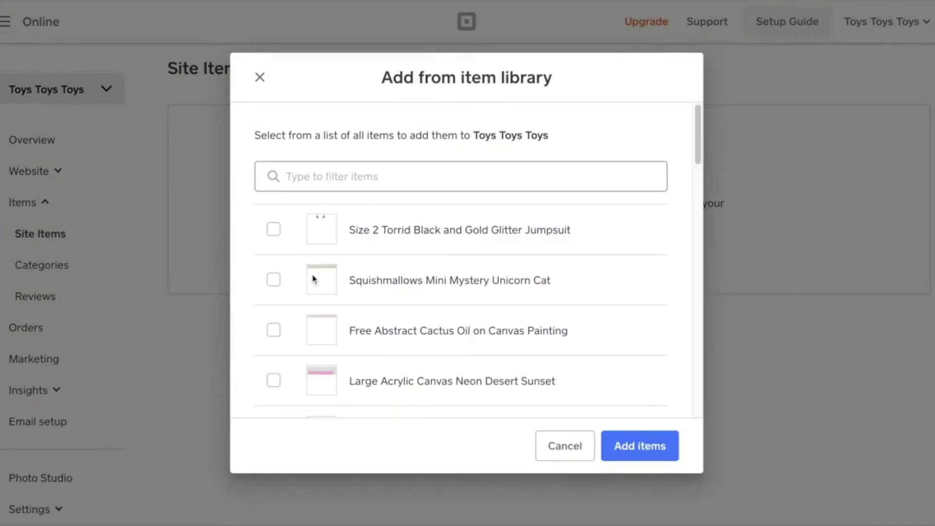
Step: Add Pink Teddy with Gift Box, Sock Monkey, the Blocks bundle and Teddy Ruxpin
{"action": "scroll", "coordinate": [312, 279], "scroll_direction": "down", "scroll_amount": 2}
{"action": "scroll", "coordinate": [292, 219], "scroll_direction": "up", "scroll_amount": 2}
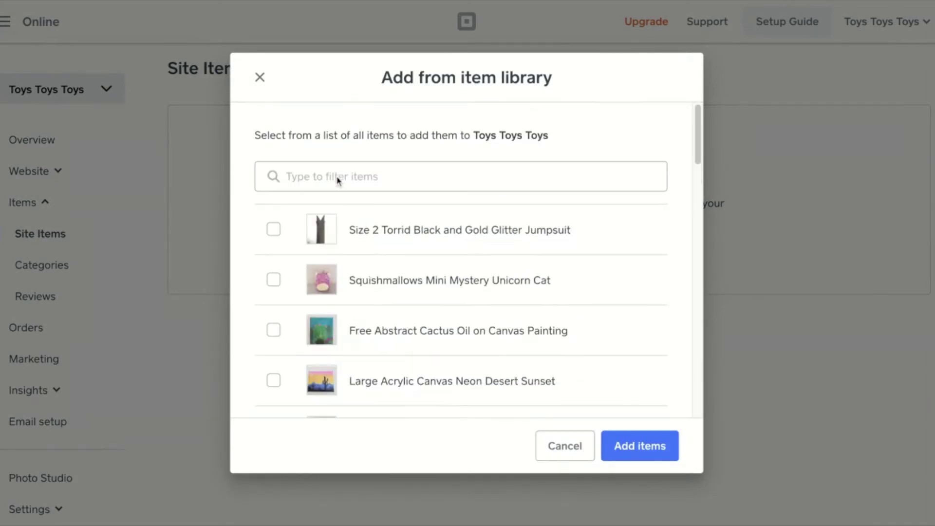
{"action": "scroll", "coordinate": [317, 278], "scroll_direction": "down", "scroll_amount": 15}
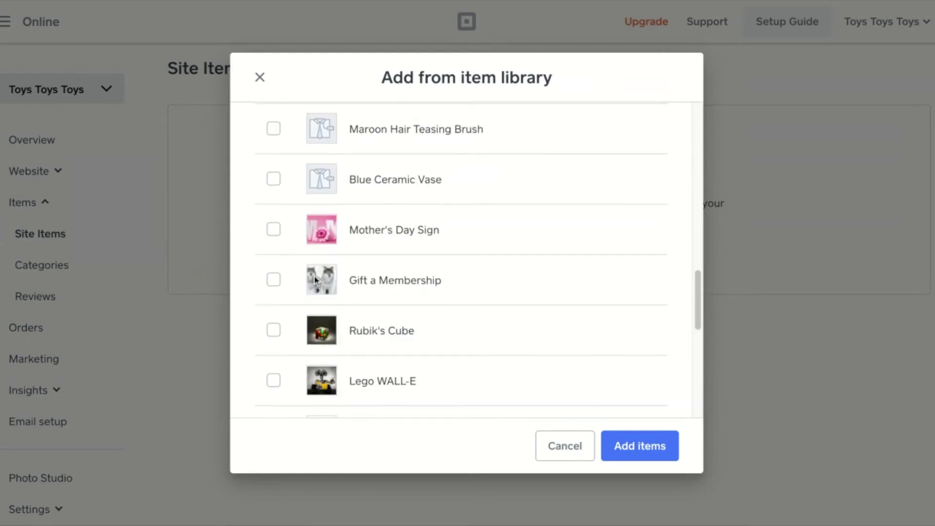
{"action": "scroll", "coordinate": [310, 287], "scroll_direction": "down", "scroll_amount": 6}
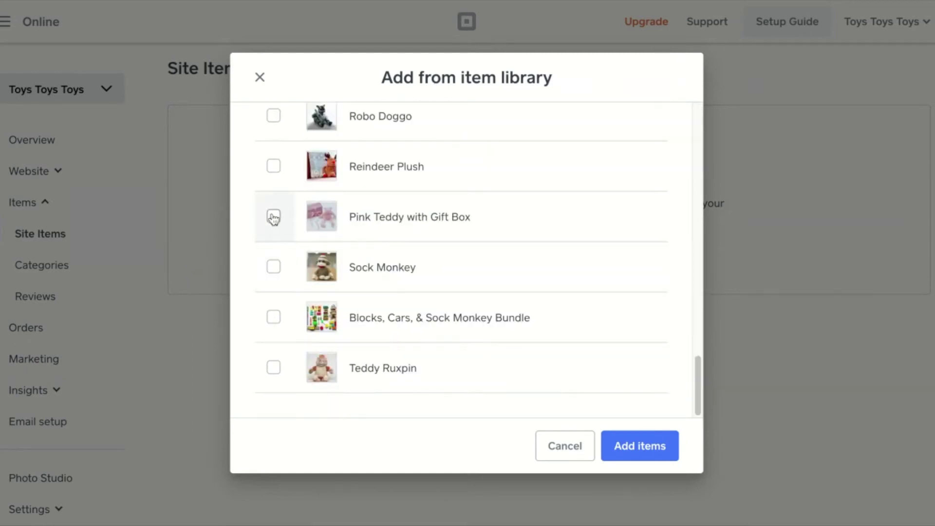
{"action": "left_click", "coordinate": [274, 217]}
{"action": "left_click", "coordinate": [273, 267]}
{"action": "left_click", "coordinate": [274, 317]}
{"action": "left_click", "coordinate": [274, 367]}
{"action": "left_click", "coordinate": [650, 446]}
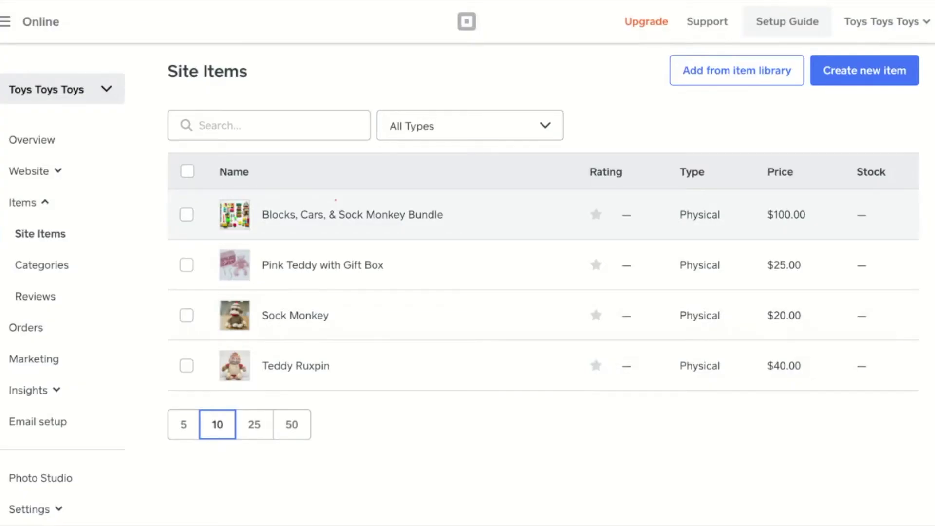
Step: Open the Blocks, Cars, & Sock Monkey Bundle and view its '3 of 8 websites' assignments
{"action": "left_click", "coordinate": [464, 220]}
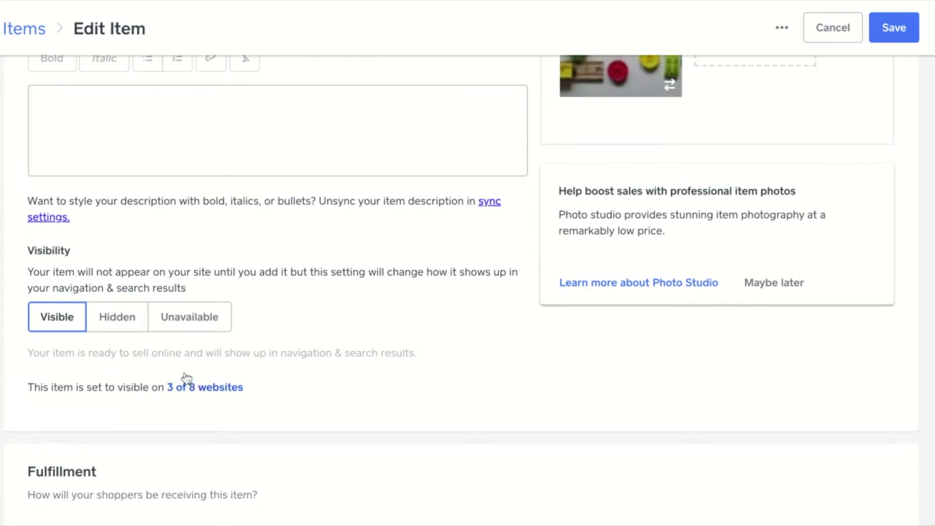
{"action": "left_click", "coordinate": [197, 387]}
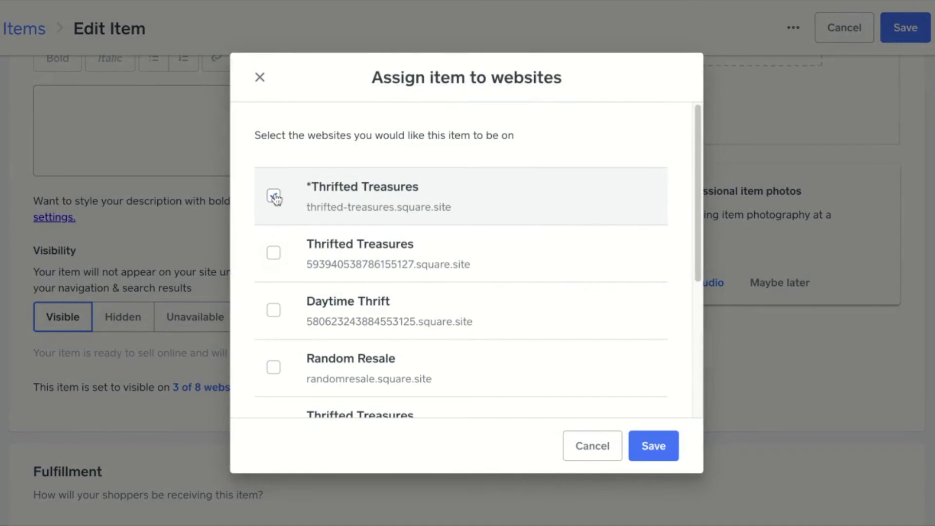
{"action": "scroll", "coordinate": [278, 253], "scroll_direction": "down", "scroll_amount": 4}
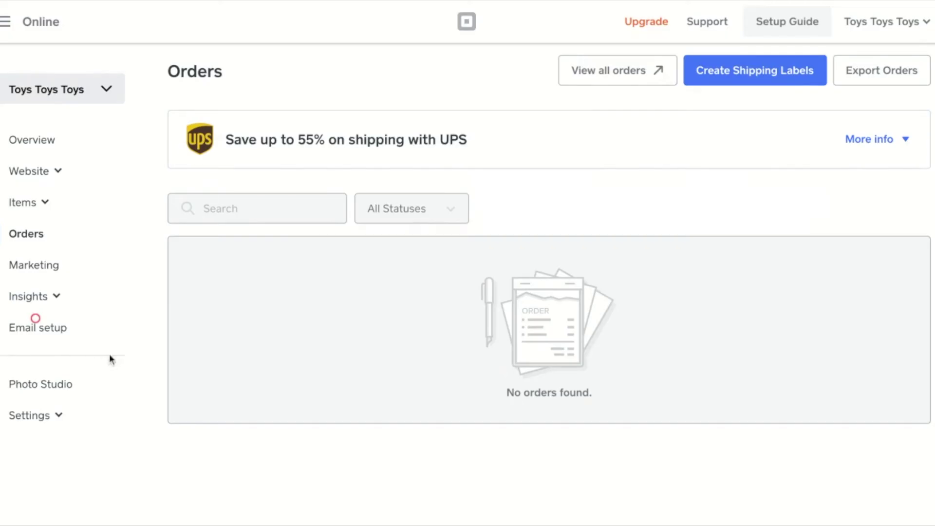
Step: Review Checkout payment options like Apple Pay, Google Pay and PayPal, then go to Shipping settings
{"action": "left_click", "coordinate": [63, 416]}
{"action": "scroll", "coordinate": [62, 414], "scroll_direction": "down", "scroll_amount": 3}
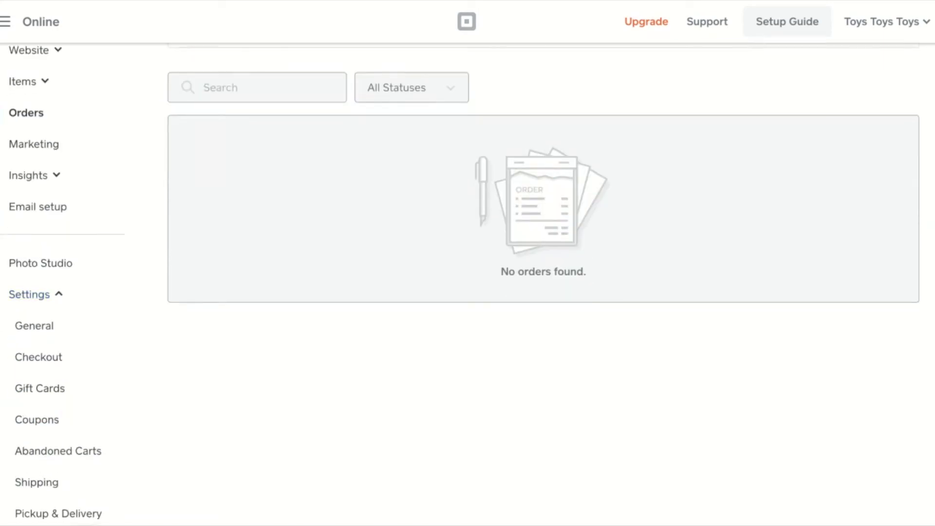
{"action": "left_click", "coordinate": [37, 307]}
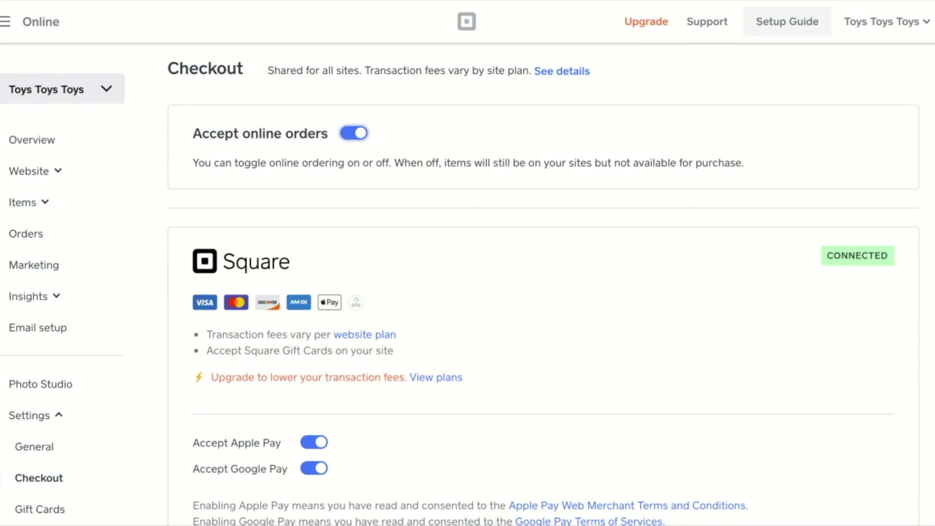
{"action": "scroll", "coordinate": [97, 317], "scroll_direction": "down", "scroll_amount": 6}
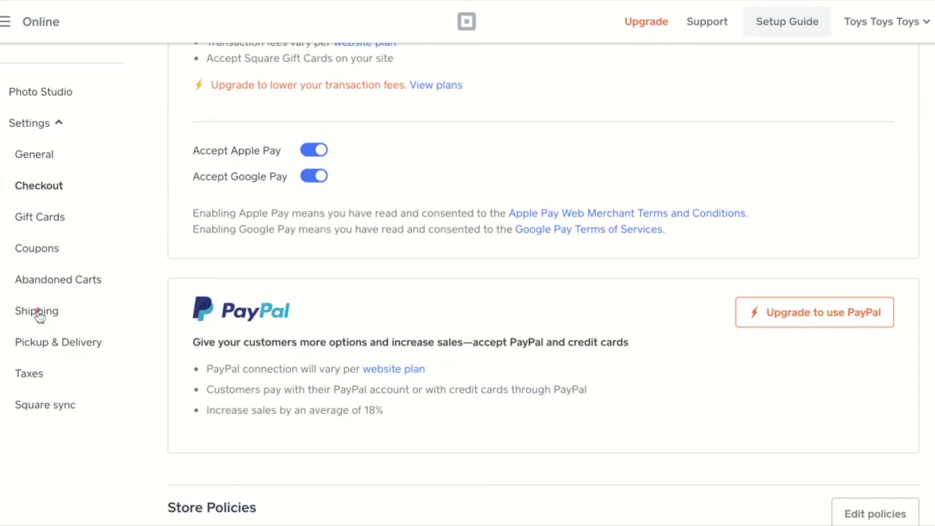
{"action": "left_click", "coordinate": [37, 312]}
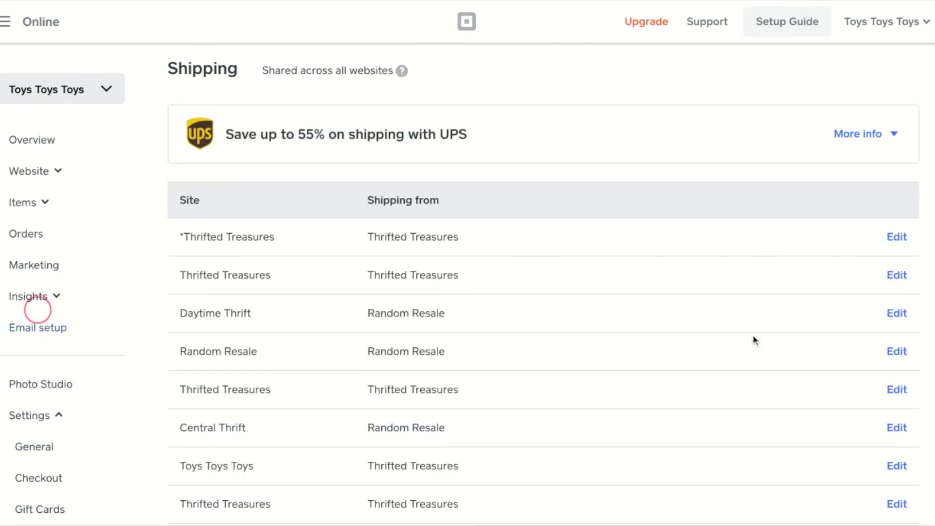
Step: Edit shipping for the *Thrifted Treasures site to view its ship-from location choices
{"action": "scroll", "coordinate": [753, 339], "scroll_direction": "down", "scroll_amount": 1}
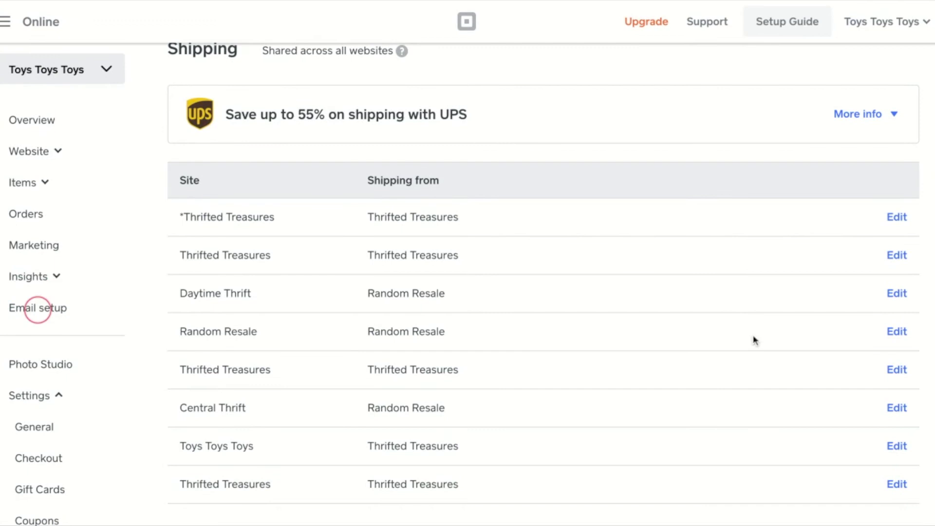
{"action": "left_click", "coordinate": [897, 220]}
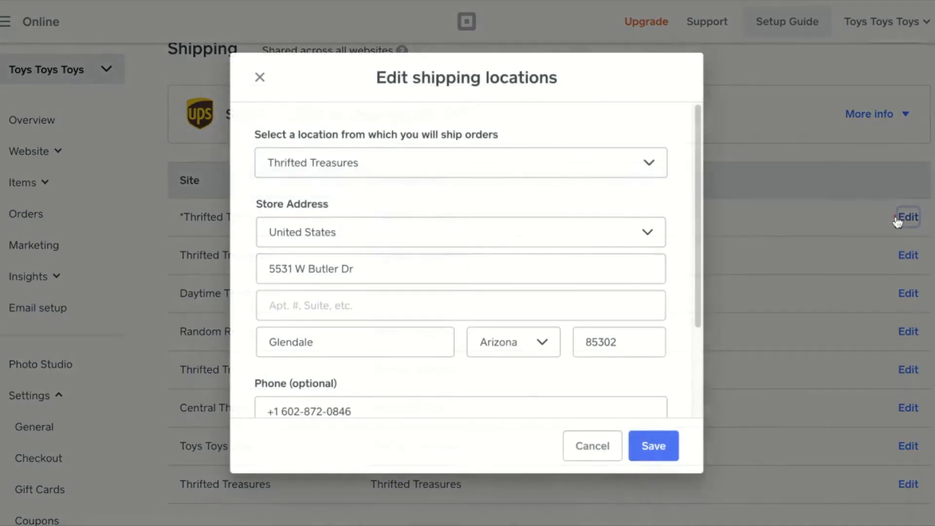
{"action": "left_click", "coordinate": [414, 156]}
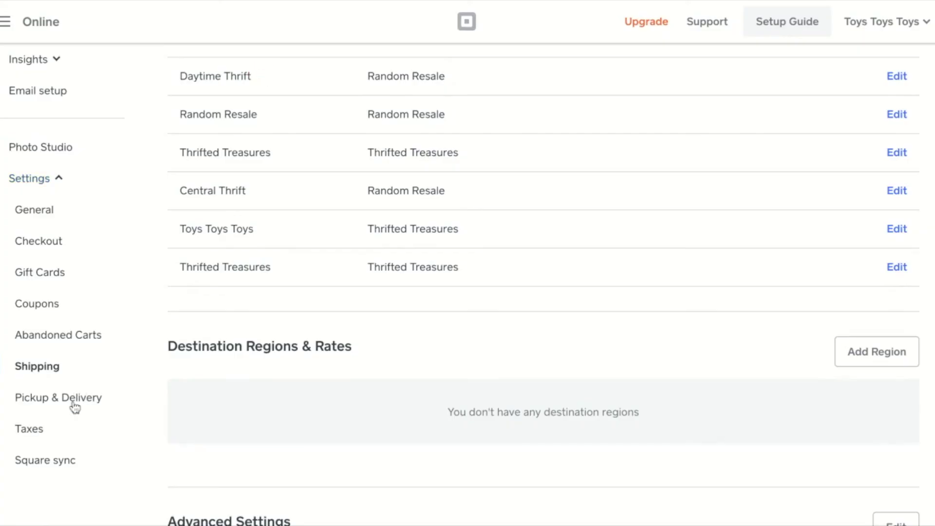
{"action": "left_click", "coordinate": [74, 404]}
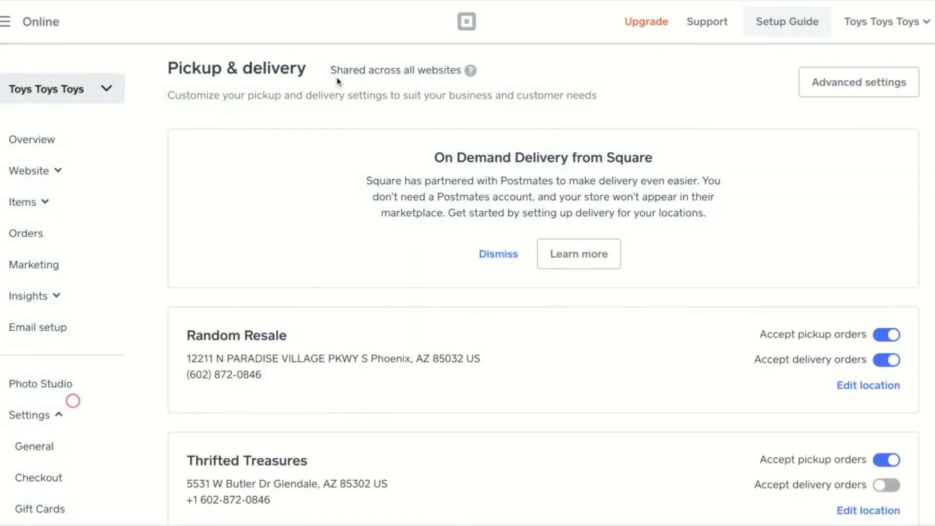
Step: Look over the advanced Pickup & delivery settings, close them, and open Thrifted Treasures' details
{"action": "left_click", "coordinate": [884, 84]}
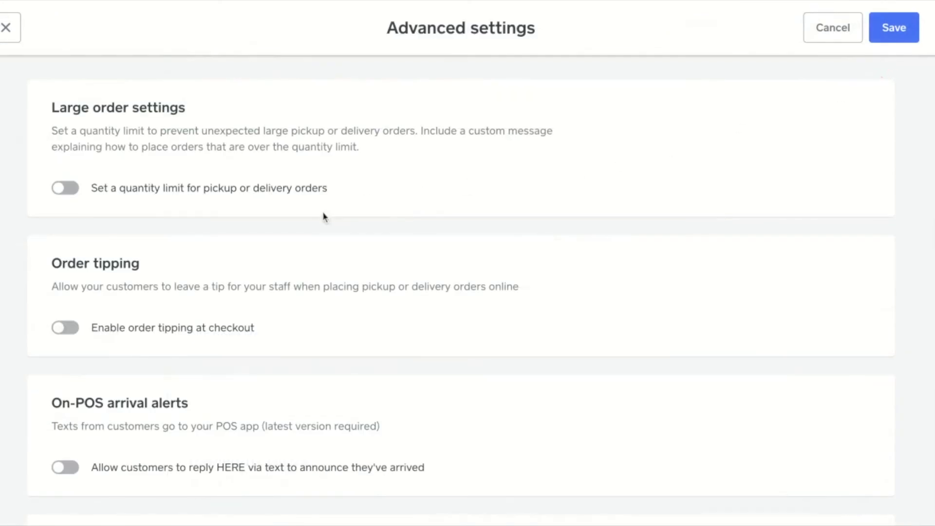
{"action": "scroll", "coordinate": [288, 351], "scroll_direction": "down", "scroll_amount": 4}
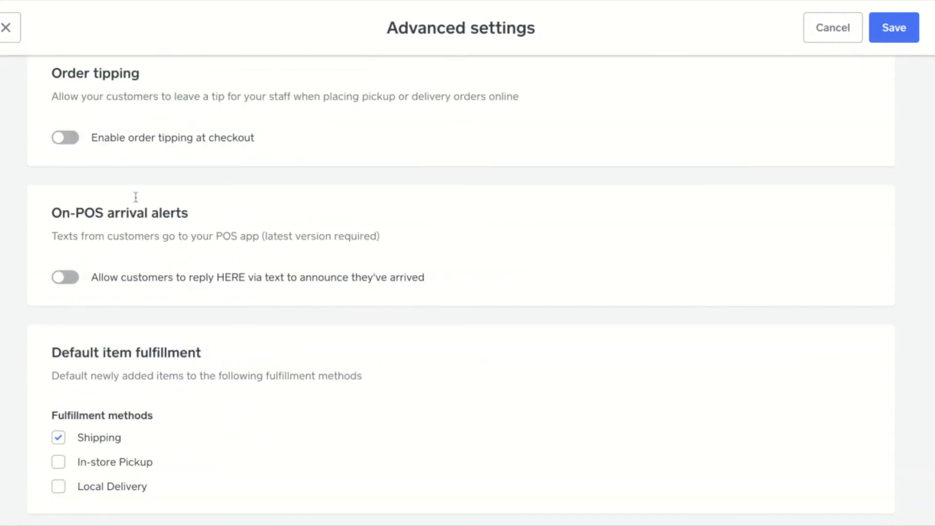
{"action": "left_click", "coordinate": [5, 28]}
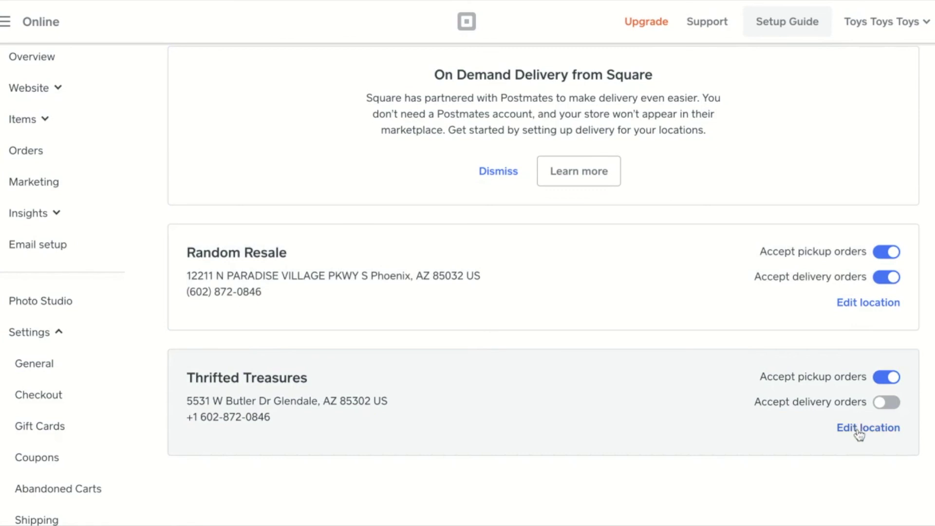
{"action": "left_click", "coordinate": [858, 433]}
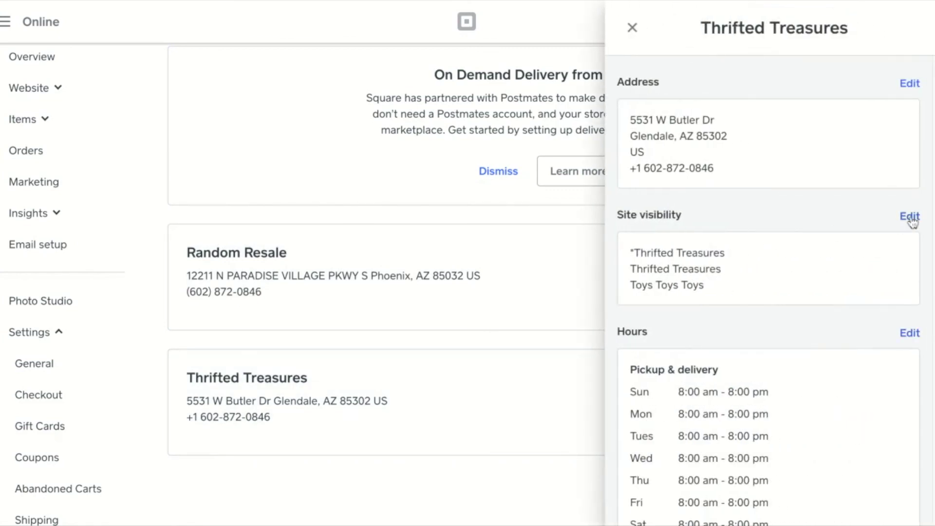
Step: Edit which sites show the Thrifted Treasures pickup location
{"action": "left_click", "coordinate": [910, 217]}
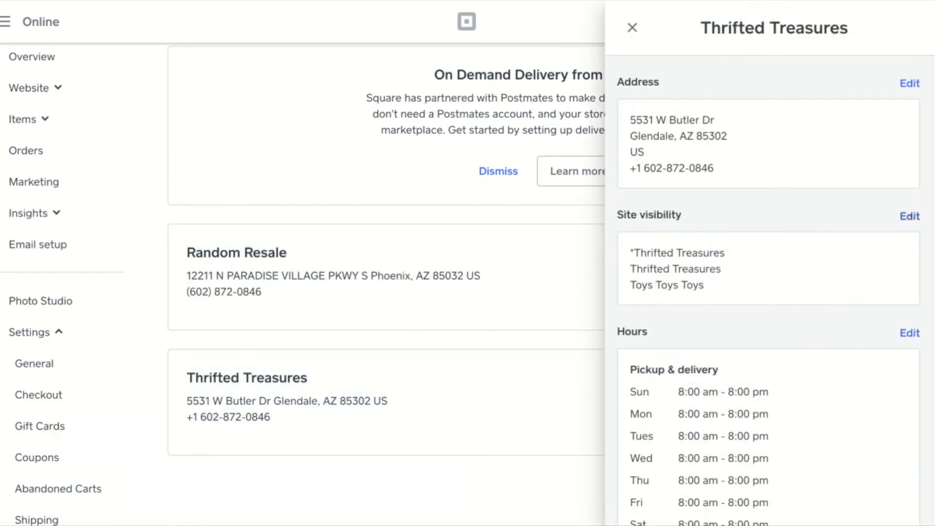